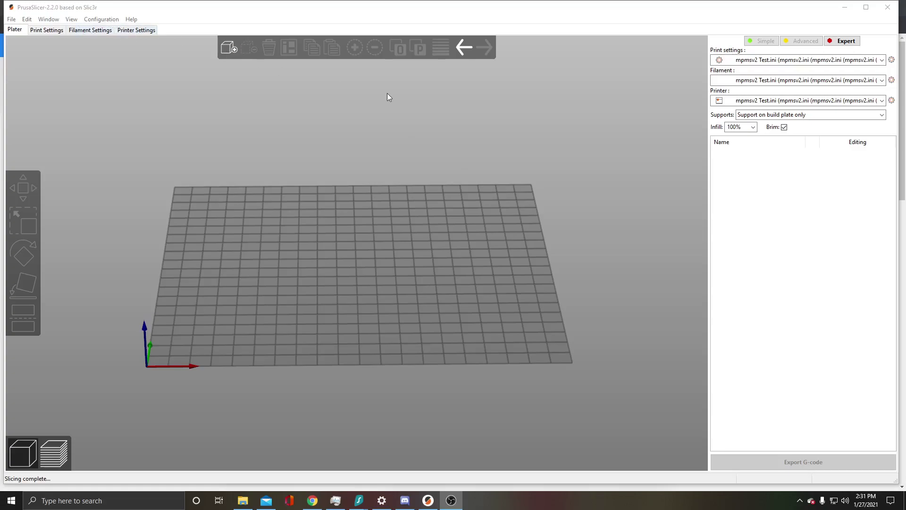
Import the 190-230_PLA_Temp_calibration model onto the plate and check the filament settings
{"action": "left_click", "coordinate": [313, 501]}
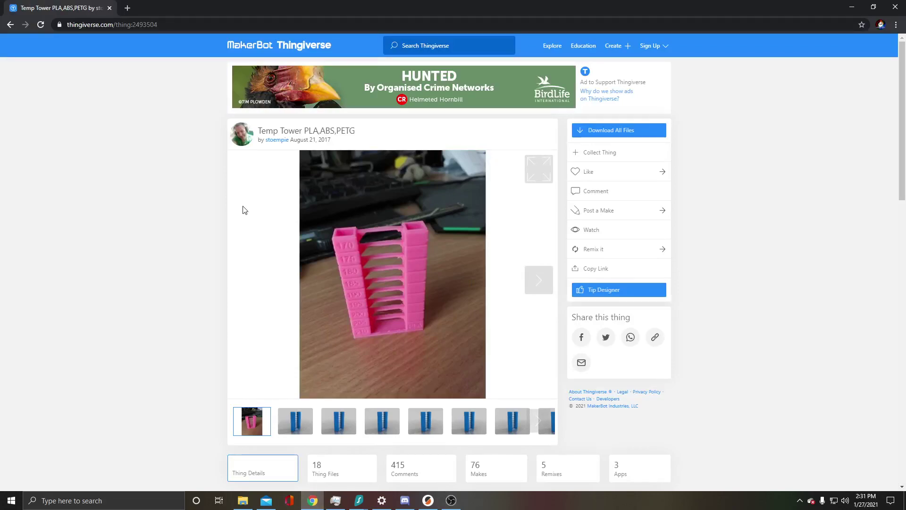
{"action": "left_click", "coordinate": [428, 501]}
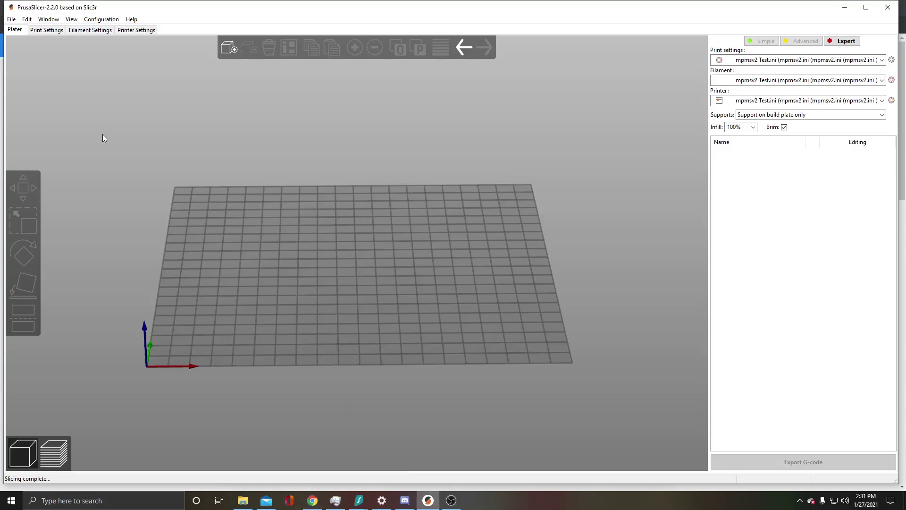
{"action": "left_click", "coordinate": [12, 19]}
{"action": "mouse_move", "coordinate": [28, 86]}
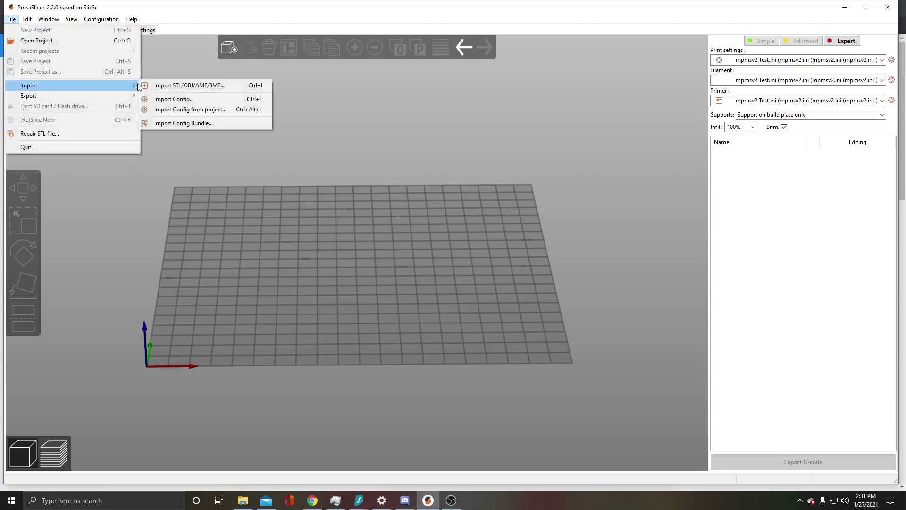
{"action": "left_click", "coordinate": [154, 87]}
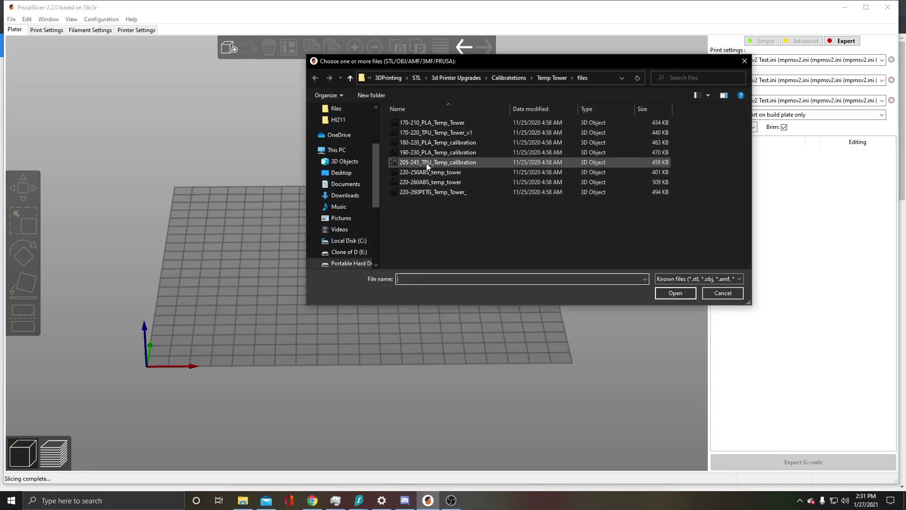
{"action": "double_click", "coordinate": [458, 152]}
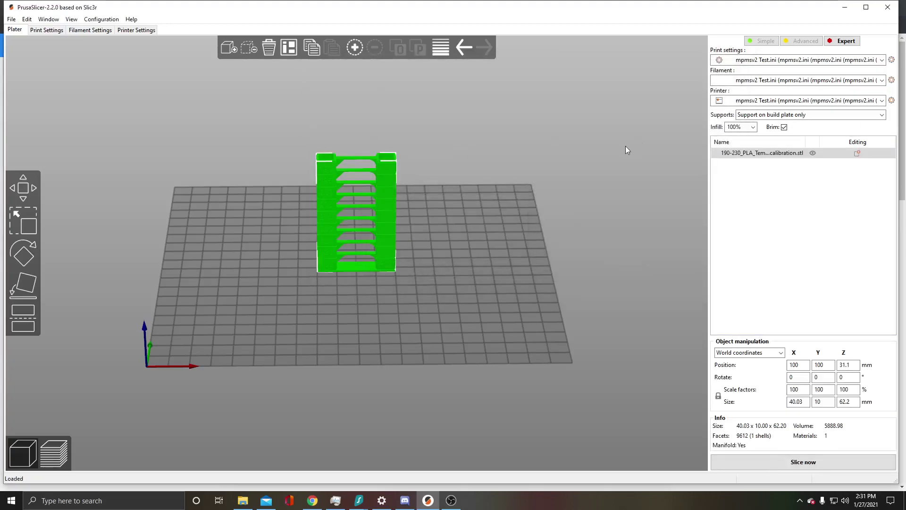
{"action": "left_click", "coordinate": [89, 30]}
{"action": "left_click", "coordinate": [16, 29]}
{"action": "scroll", "coordinate": [354, 311], "scroll_direction": "up", "scroll_amount": 5}
{"action": "scroll", "coordinate": [294, 283], "scroll_direction": "up", "scroll_amount": 2}
{"action": "scroll", "coordinate": [305, 285], "scroll_direction": "down", "scroll_amount": 2}
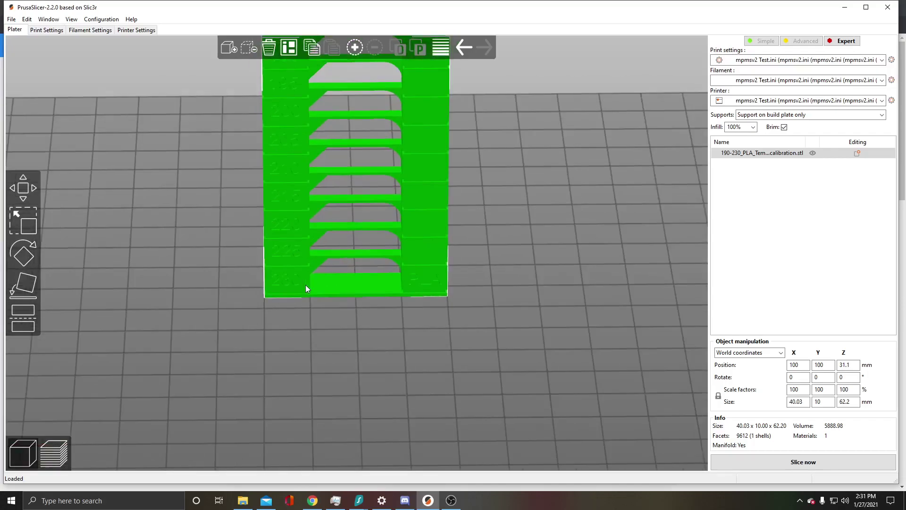
Set the first-layer and other-layers extruder temperatures to 230 in Filament Settings
{"action": "left_click", "coordinate": [142, 30]}
{"action": "left_click", "coordinate": [99, 31]}
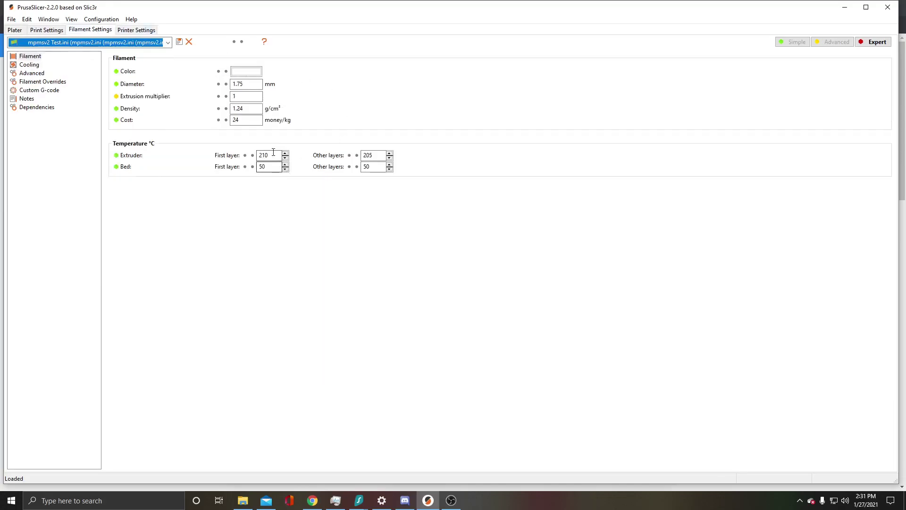
{"action": "left_click_drag", "start_coordinate": [272, 154], "coordinate": [247, 156]}
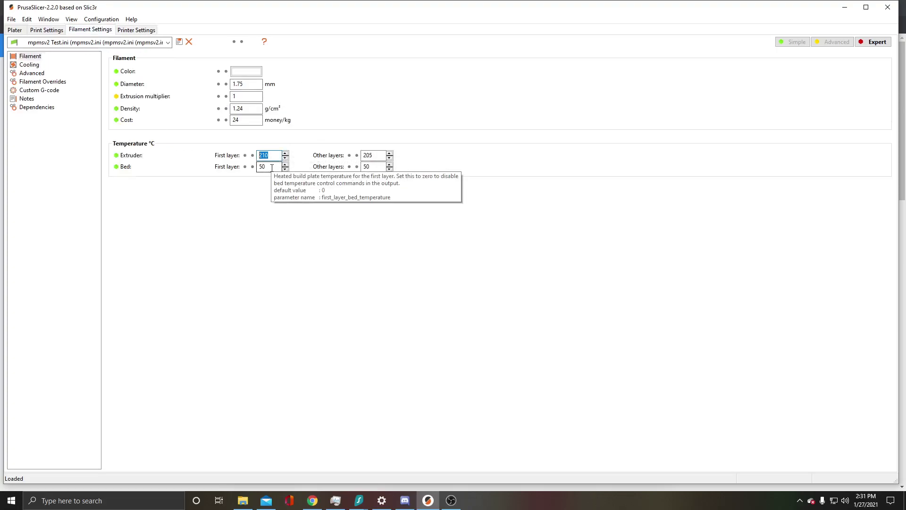
{"action": "type", "text": "230"}
{"action": "key", "text": "Tab"}
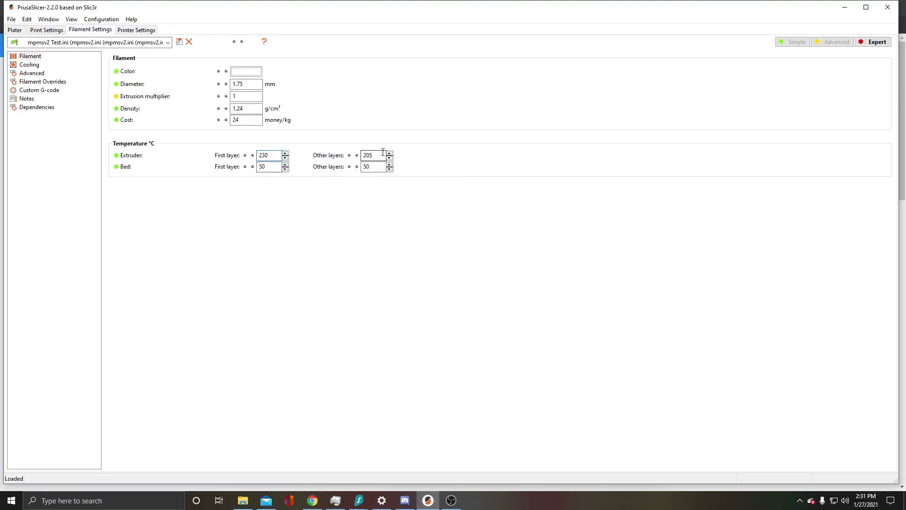
{"action": "type", "text": "230"}
{"action": "left_click", "coordinate": [21, 31]}
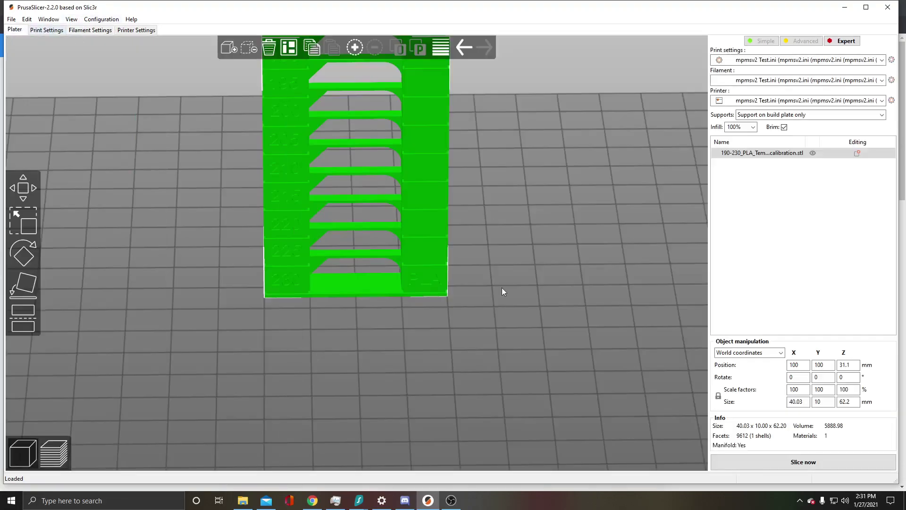
Slice the tower and step the layer preview to layer 31 at 8.20 mm
{"action": "left_click", "coordinate": [784, 461]}
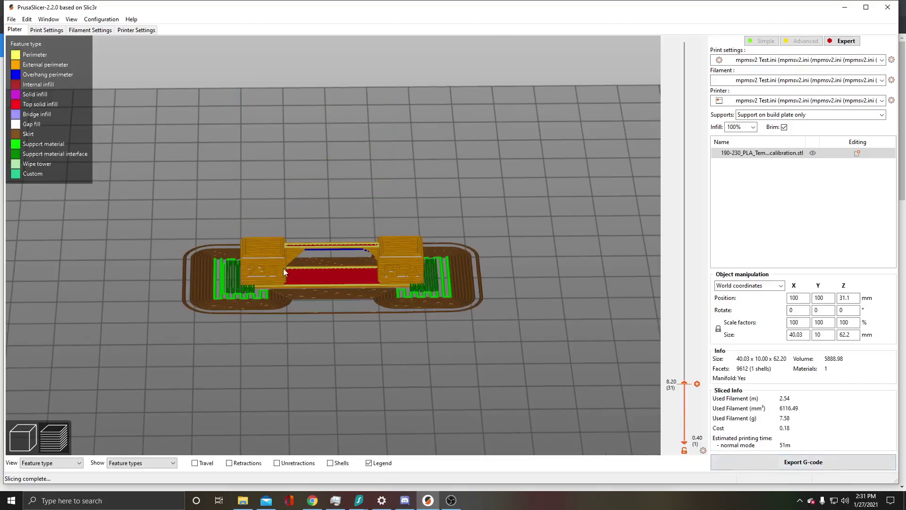
{"action": "mouse_move", "coordinate": [684, 383]}
{"action": "left_mouse_down"}
{"action": "mouse_move", "coordinate": [692, 223]}
{"action": "mouse_move", "coordinate": [677, 24]}
{"action": "left_mouse_up"}
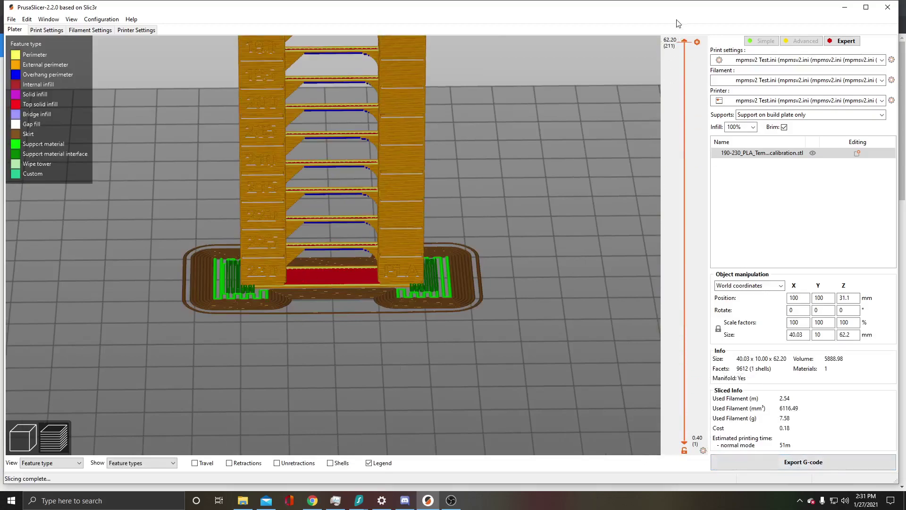
{"action": "scroll", "coordinate": [561, 171], "scroll_direction": "up", "scroll_amount": 1}
{"action": "scroll", "coordinate": [685, 47], "scroll_direction": "down", "scroll_amount": 1}
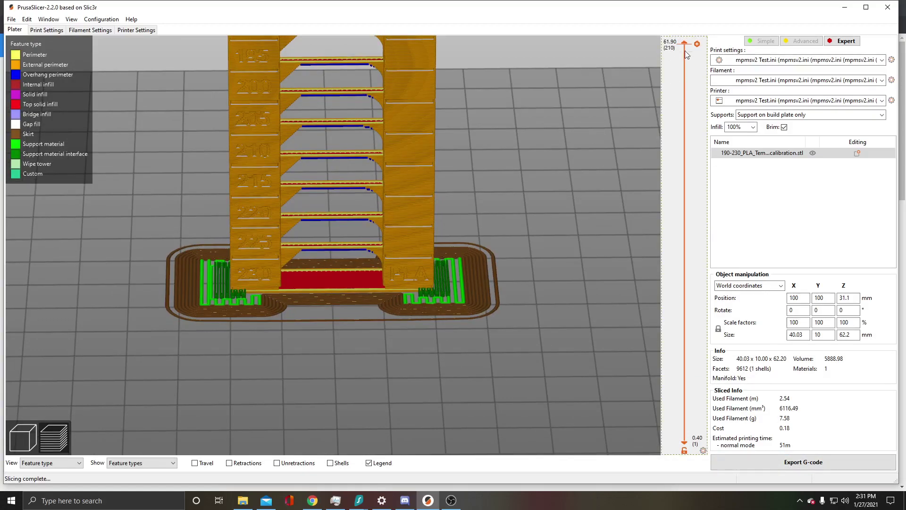
{"action": "mouse_move", "coordinate": [686, 46]}
{"action": "left_mouse_down"}
{"action": "mouse_move", "coordinate": [659, 308]}
{"action": "mouse_move", "coordinate": [661, 385]}
{"action": "left_mouse_up"}
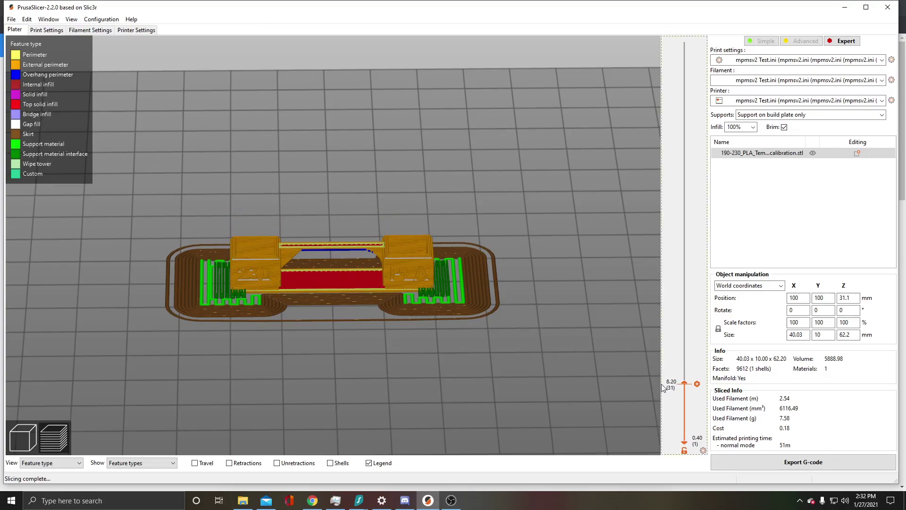
{"action": "scroll", "coordinate": [496, 319], "scroll_direction": "up", "scroll_amount": 5}
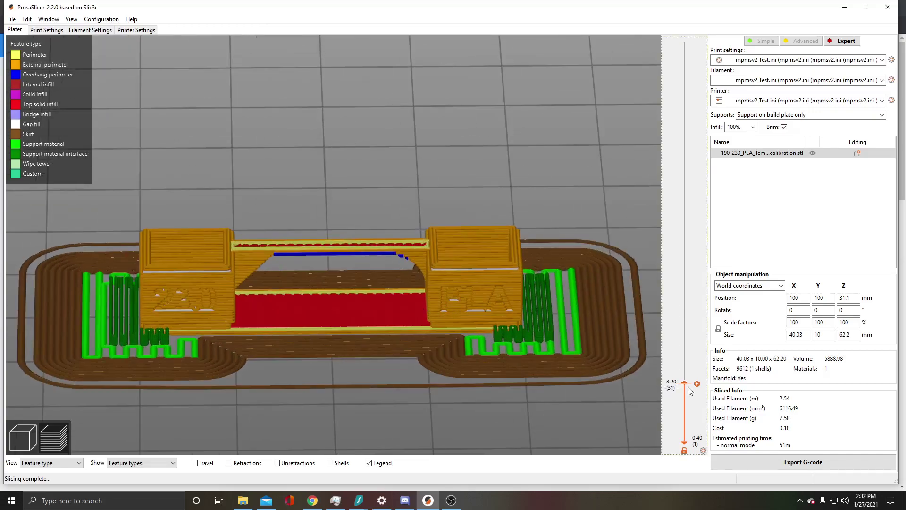
{"action": "left_click_drag", "start_coordinate": [685, 383], "coordinate": [685, 384]}
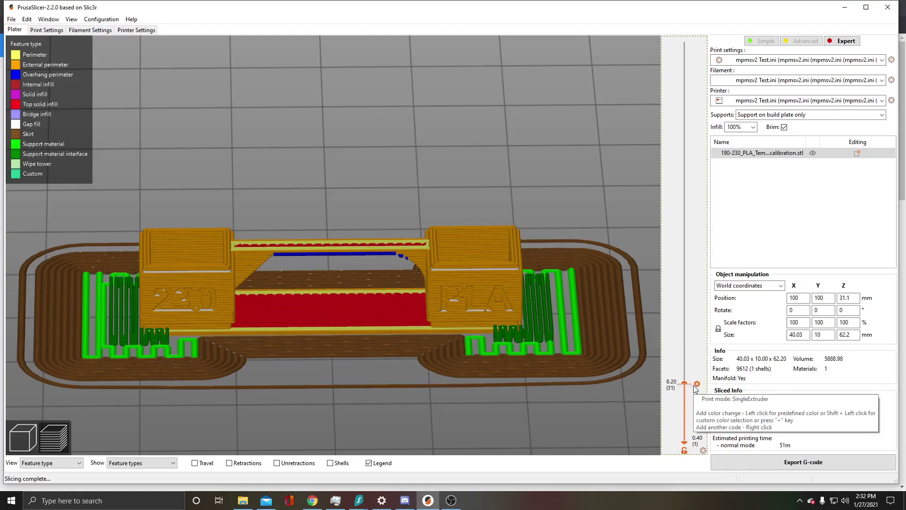
Insert custom G-code M104 S225 on the 8.20 mm layer
{"action": "left_click", "coordinate": [729, 412]}
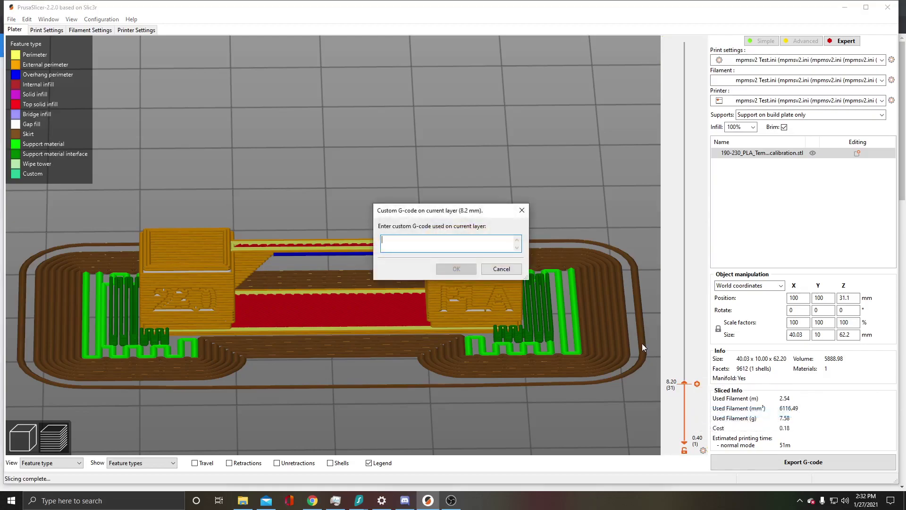
{"action": "type", "text": "M104 S225"}
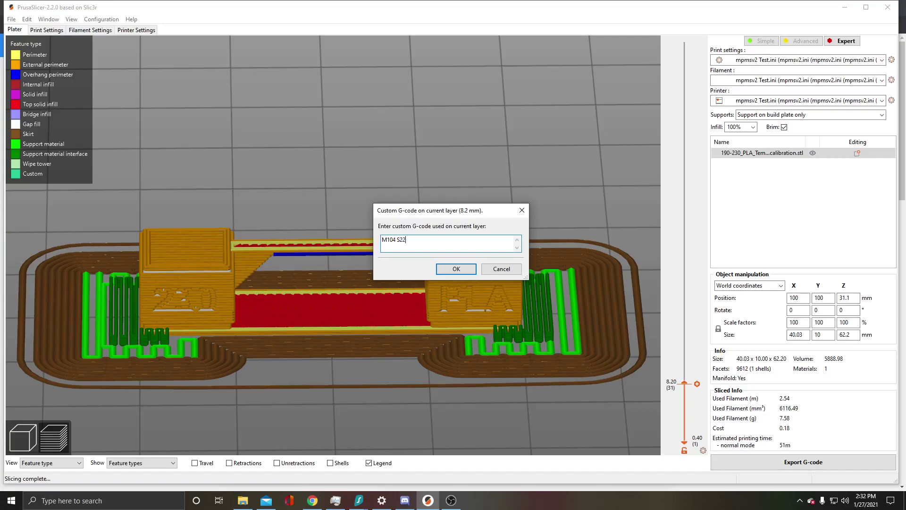
{"action": "left_click", "coordinate": [456, 270]}
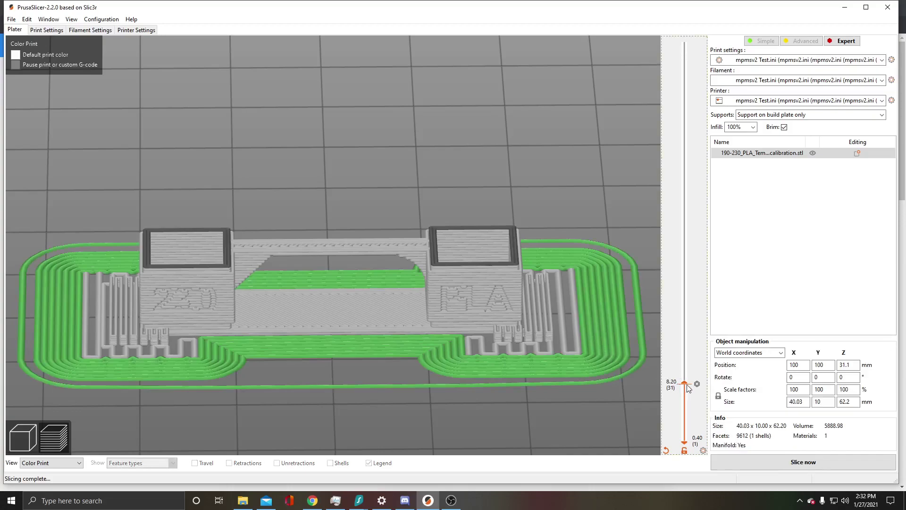
Add custom G-code M104 S220 at the 15.1 mm layer
{"action": "left_click_drag", "start_coordinate": [687, 387], "coordinate": [685, 351]}
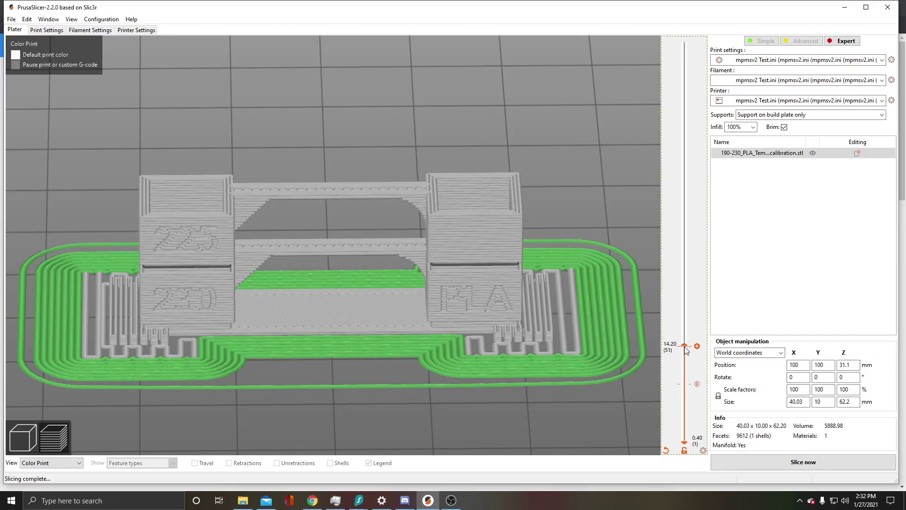
{"action": "scroll", "coordinate": [684, 346], "scroll_direction": "up", "scroll_amount": 1}
{"action": "scroll", "coordinate": [685, 347], "scroll_direction": "up", "scroll_amount": 1}
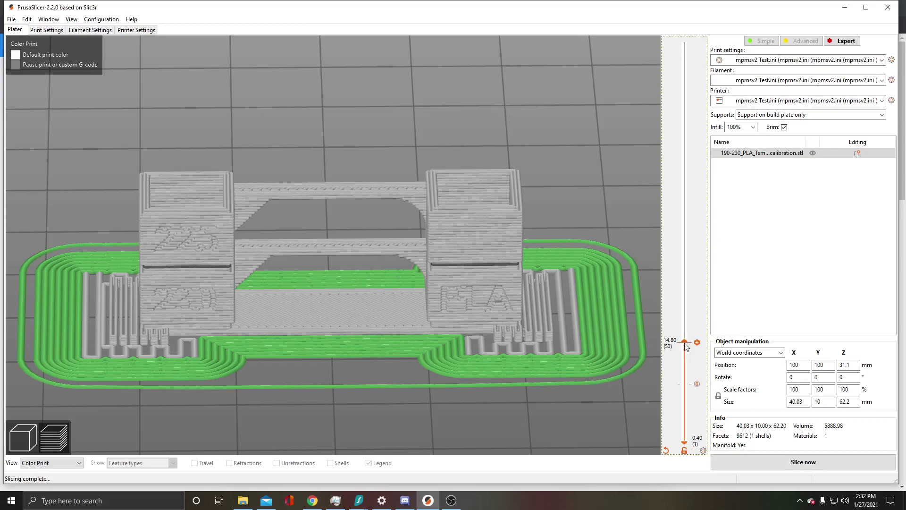
{"action": "scroll", "coordinate": [685, 346], "scroll_direction": "down", "scroll_amount": 2}
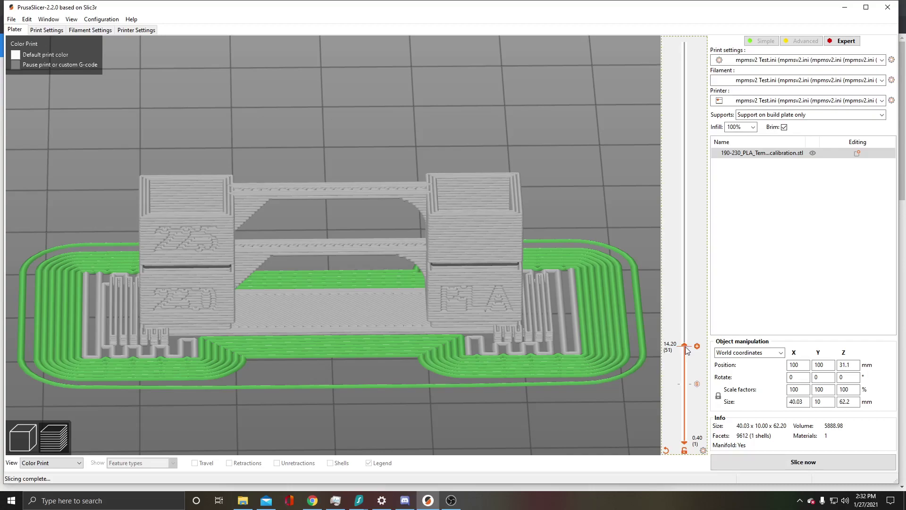
{"action": "scroll", "coordinate": [685, 346], "scroll_direction": "up", "scroll_amount": 1}
{"action": "scroll", "coordinate": [685, 345], "scroll_direction": "up", "scroll_amount": 1}
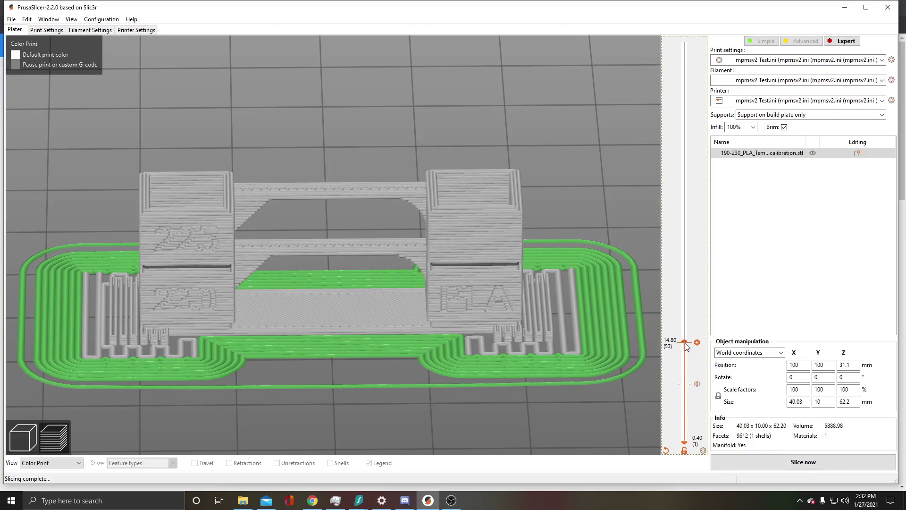
{"action": "scroll", "coordinate": [685, 344], "scroll_direction": "up", "scroll_amount": 1}
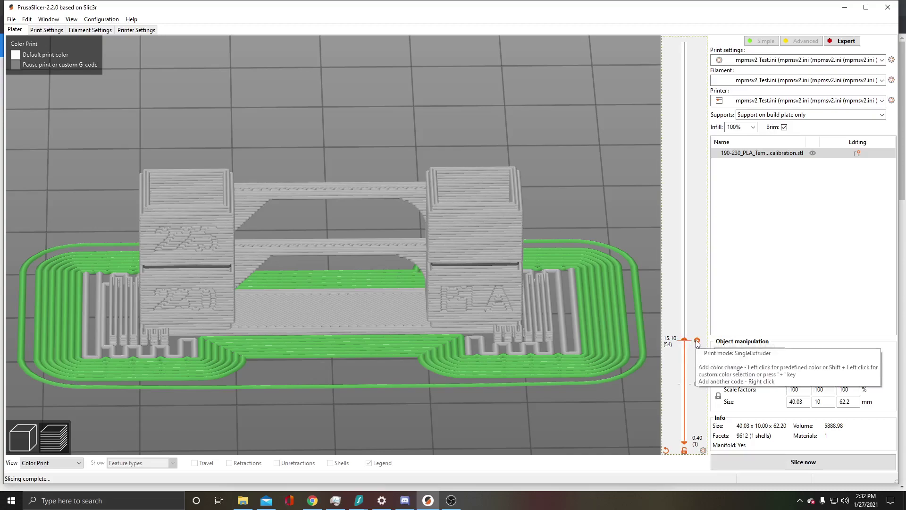
{"action": "right_click", "coordinate": [696, 341]}
{"action": "left_click", "coordinate": [739, 367]}
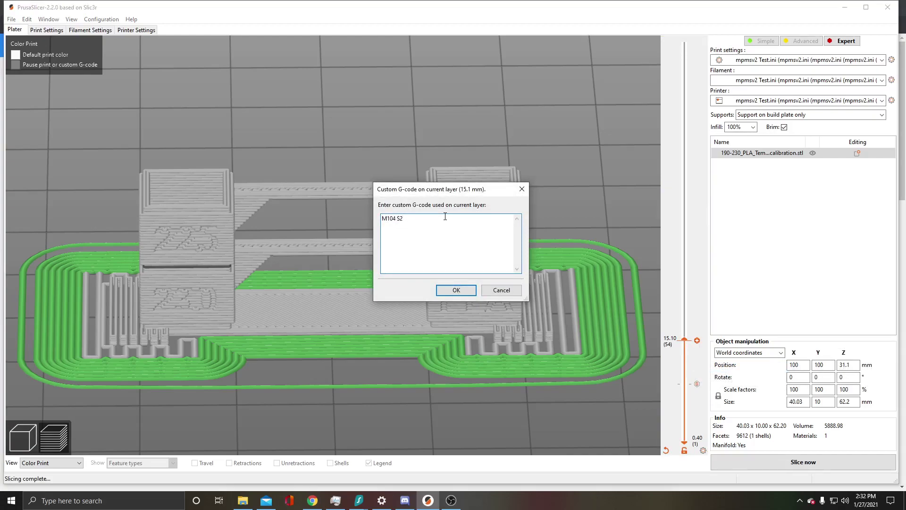
{"action": "left_click", "coordinate": [457, 293]}
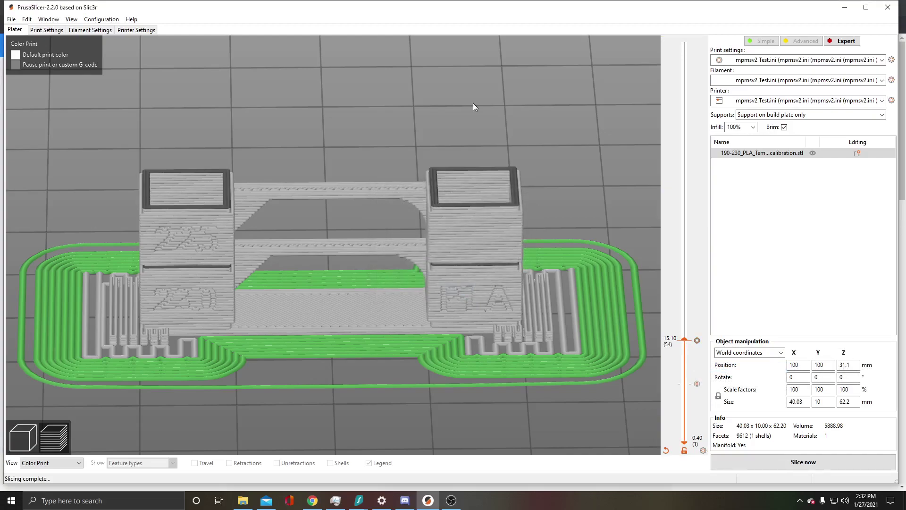
{"action": "scroll", "coordinate": [472, 118], "scroll_direction": "up", "scroll_amount": 3}
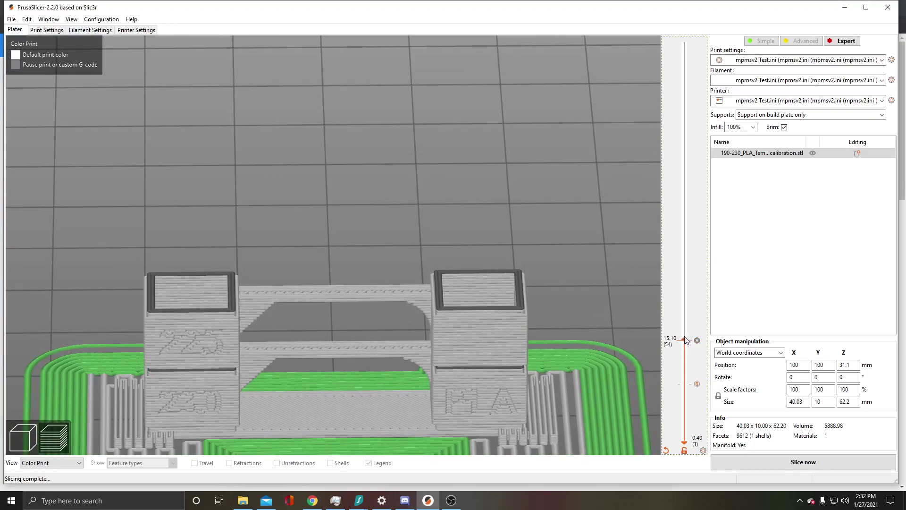
Add custom G-code M104 S215 at the 21.70 mm block boundary
{"action": "left_click_drag", "start_coordinate": [685, 340], "coordinate": [690, 300]}
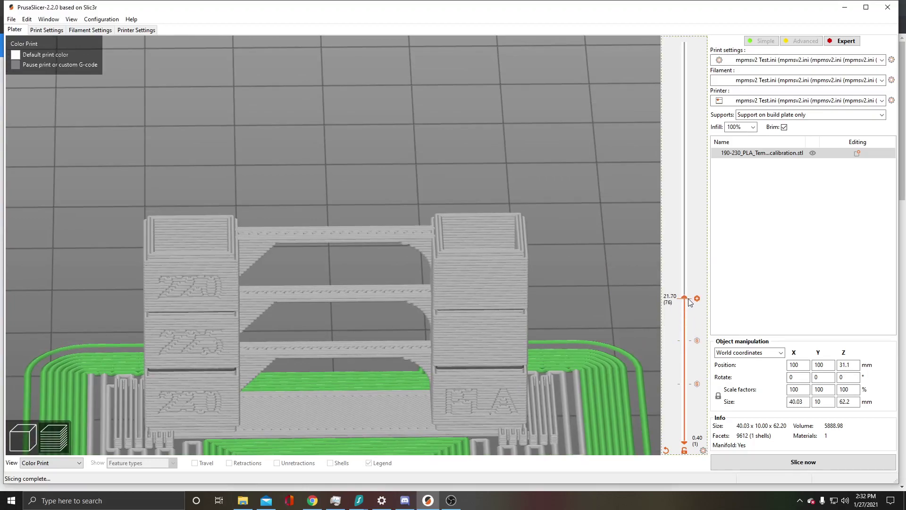
{"action": "key", "text": "Down"}
{"action": "left_click_drag", "start_coordinate": [688, 300], "coordinate": [690, 303]}
{"action": "right_click", "coordinate": [697, 298]}
{"action": "left_click", "coordinate": [721, 324]}
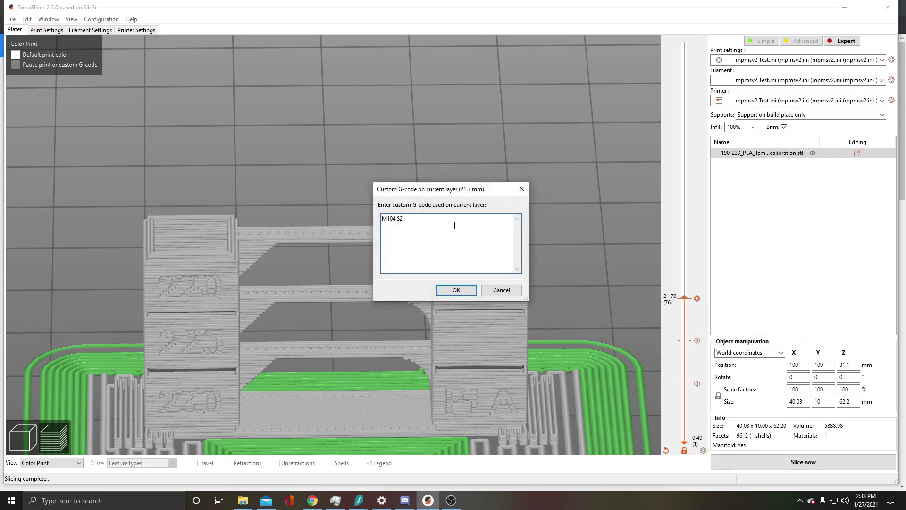
{"action": "type", "text": "5"}
{"action": "left_click", "coordinate": [456, 290]}
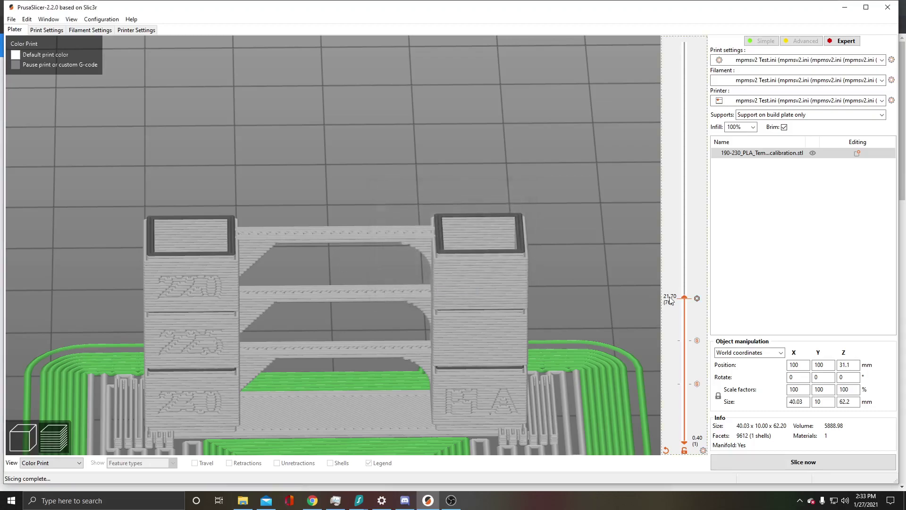
{"action": "scroll", "coordinate": [684, 300], "scroll_direction": "up", "scroll_amount": 1}
Add custom G-code M104 S210 at the 28.30 mm layer
{"action": "left_click_drag", "start_coordinate": [685, 298], "coordinate": [686, 262]}
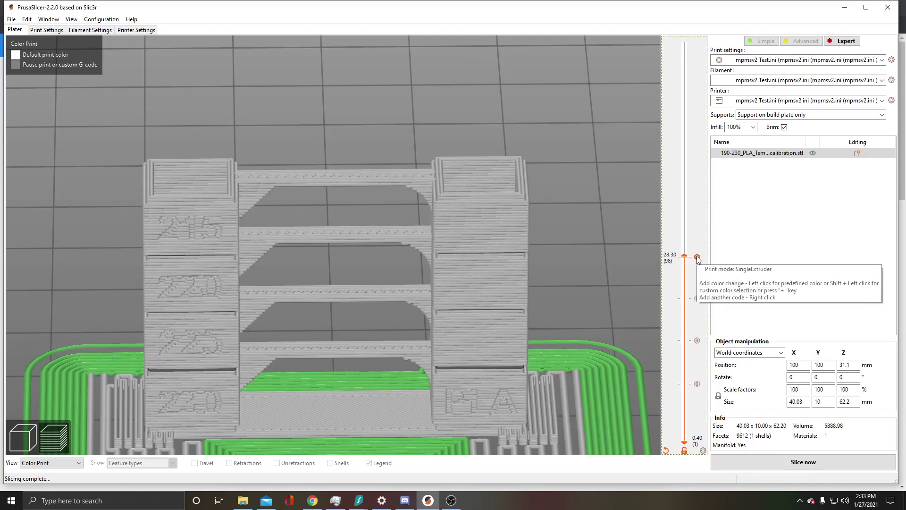
{"action": "right_click", "coordinate": [697, 256]}
{"action": "left_click", "coordinate": [713, 284]}
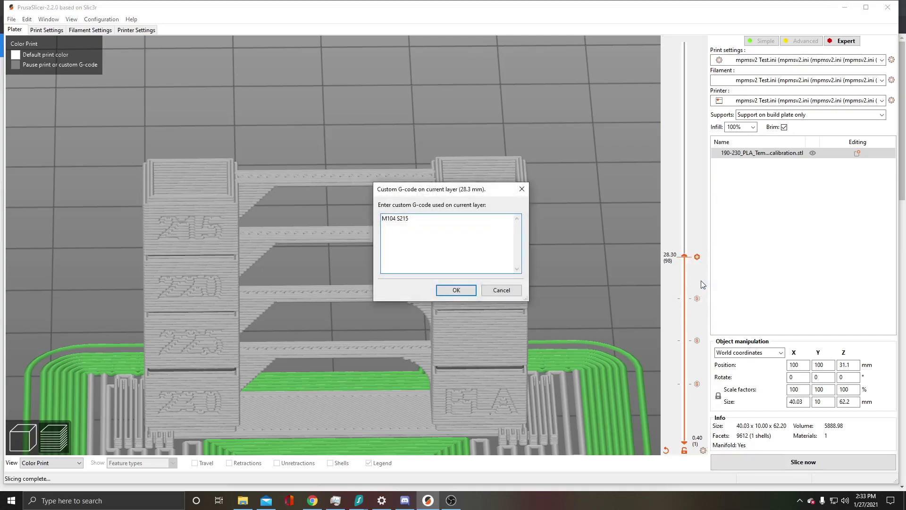
{"action": "left_click", "coordinate": [475, 220]}
{"action": "type", "text": "0"}
{"action": "left_click", "coordinate": [448, 291]}
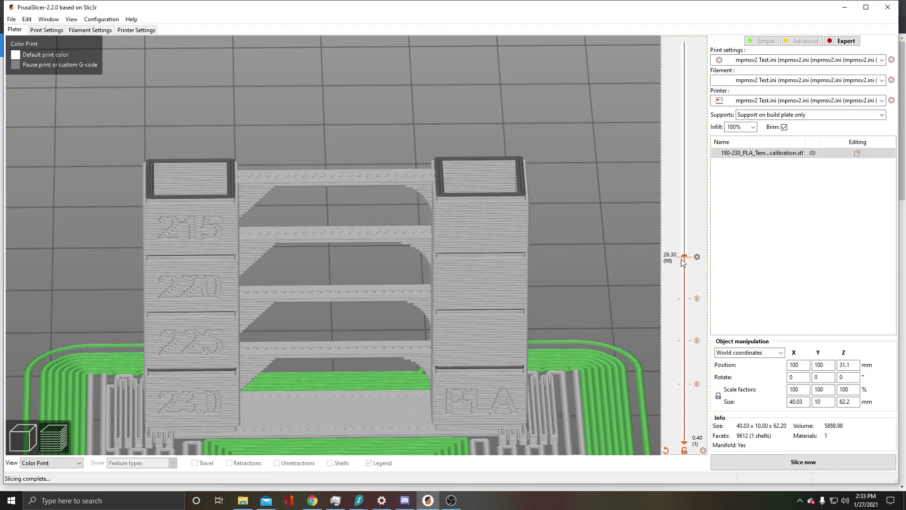
Add custom G-code M104 S205 at the 35.20 mm layer
{"action": "left_click_drag", "start_coordinate": [688, 260], "coordinate": [692, 216]}
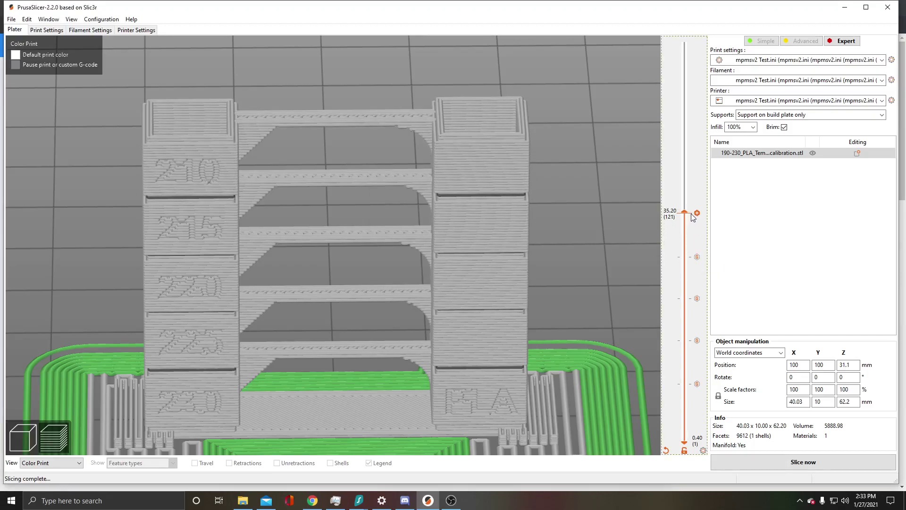
{"action": "right_click", "coordinate": [703, 215]}
{"action": "left_click", "coordinate": [737, 240]}
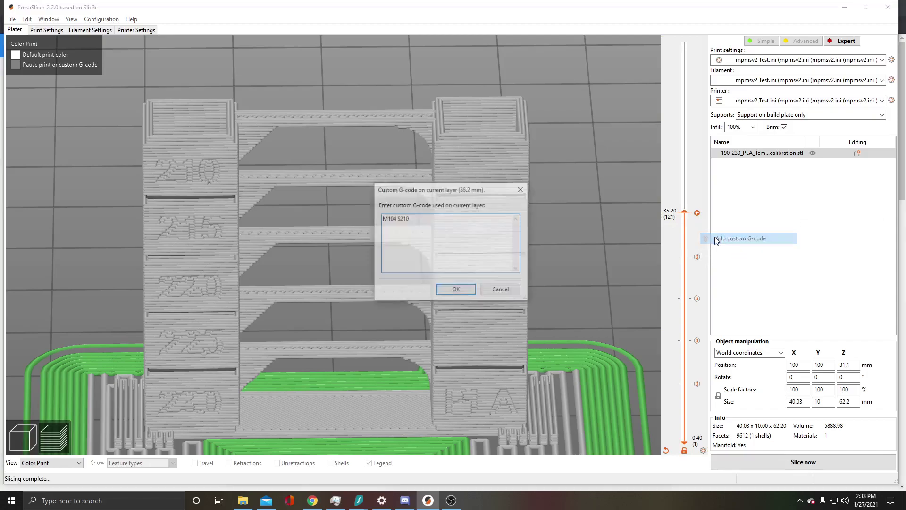
{"action": "key", "text": "BackSpace"}
{"action": "key", "text": "BackSpace"}
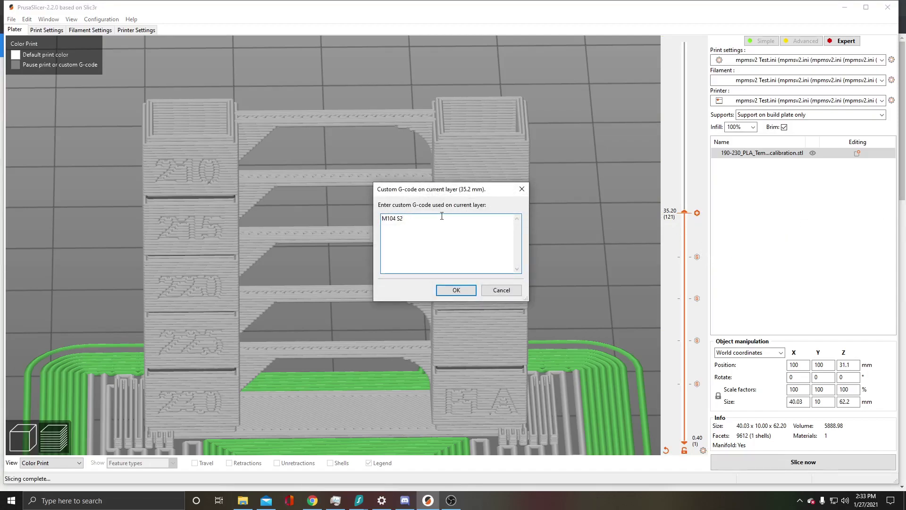
{"action": "type", "text": "05"}
{"action": "left_click", "coordinate": [466, 294]}
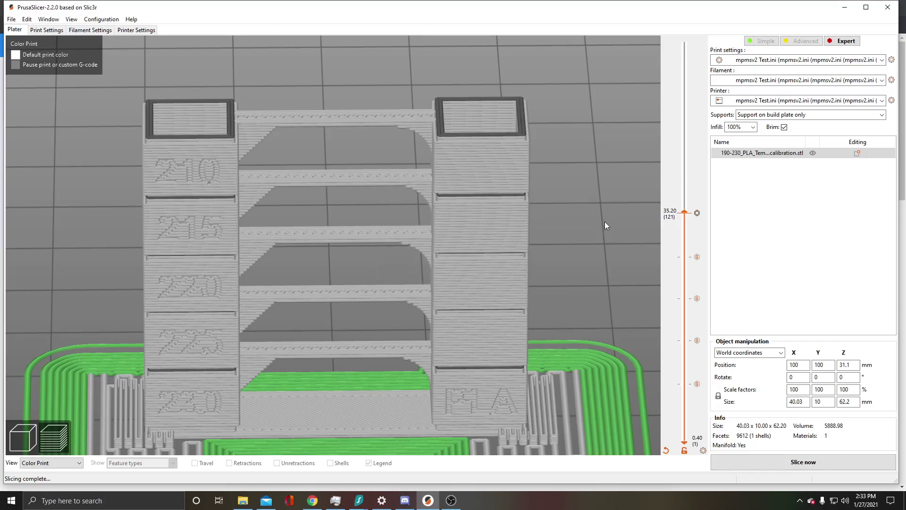
{"action": "scroll", "coordinate": [602, 220], "scroll_direction": "down", "scroll_amount": 3}
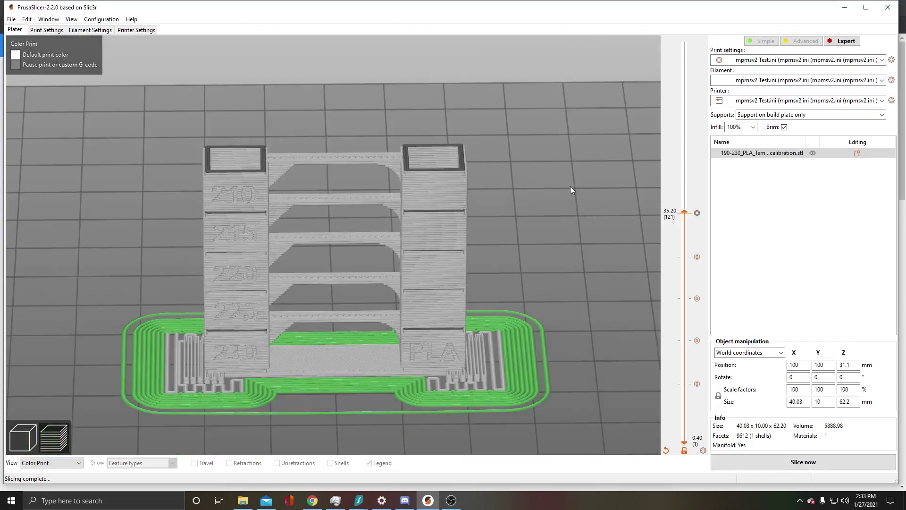
Add custom G-code M104 S200 at the 41.80 mm layer
{"action": "middle_click_drag", "start_coordinate": [570, 189], "coordinate": [564, 253]}
{"action": "left_click_drag", "start_coordinate": [684, 211], "coordinate": [680, 172]}
{"action": "right_click", "coordinate": [696, 173]}
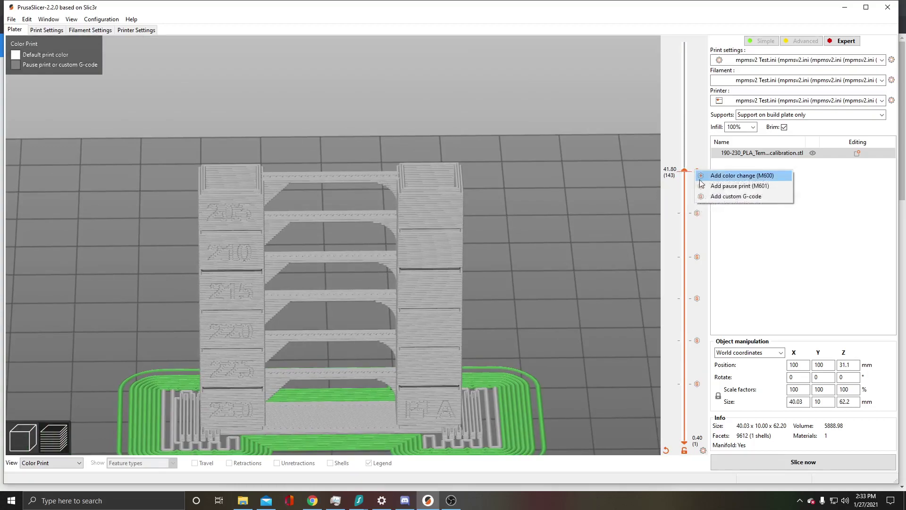
{"action": "left_click", "coordinate": [736, 196]}
{"action": "type", "text": "M104 S200"}
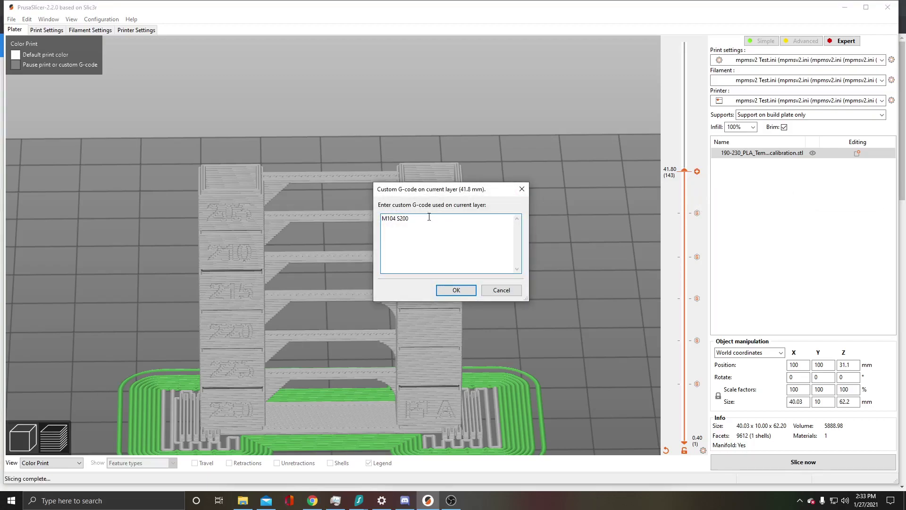
{"action": "left_click", "coordinate": [456, 290]}
Add custom G-code M104 S195 at the 48.70 mm layer
{"action": "left_click_drag", "start_coordinate": [684, 172], "coordinate": [691, 132]}
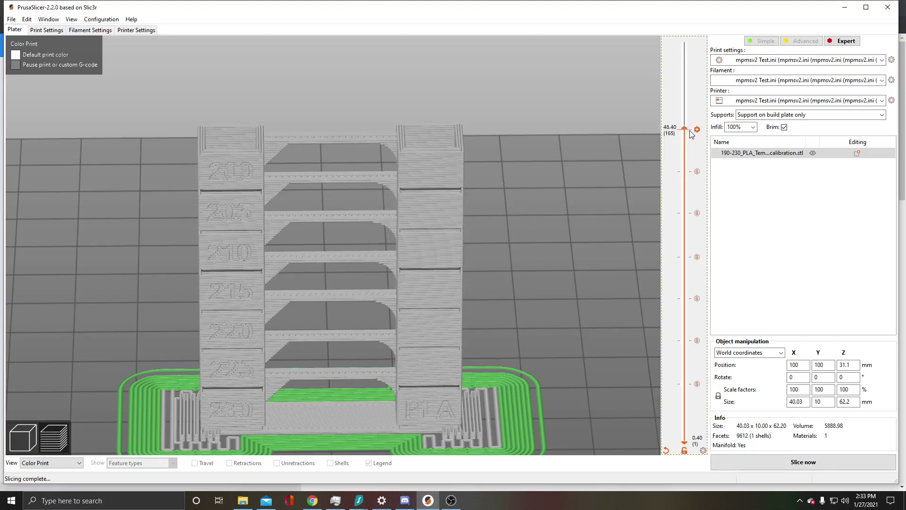
{"action": "right_click", "coordinate": [696, 128]}
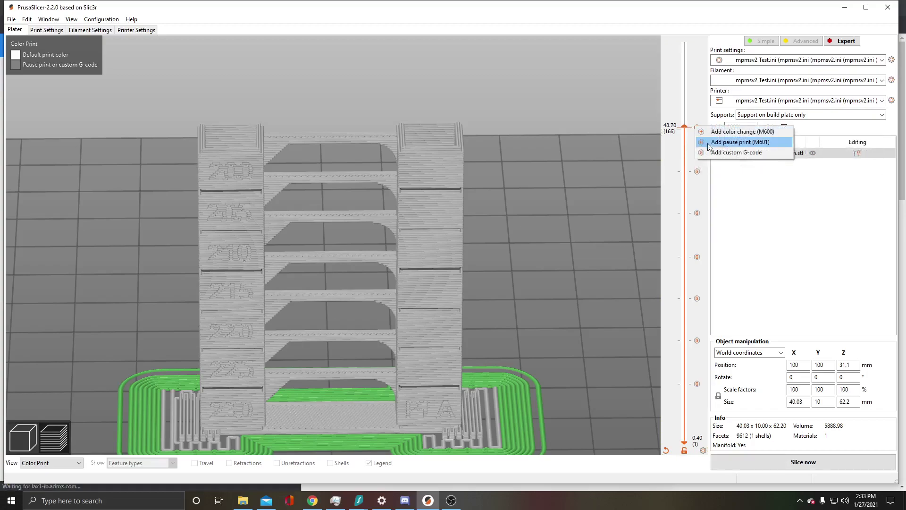
{"action": "left_click", "coordinate": [713, 154]}
{"action": "key", "text": "BackSpace"}
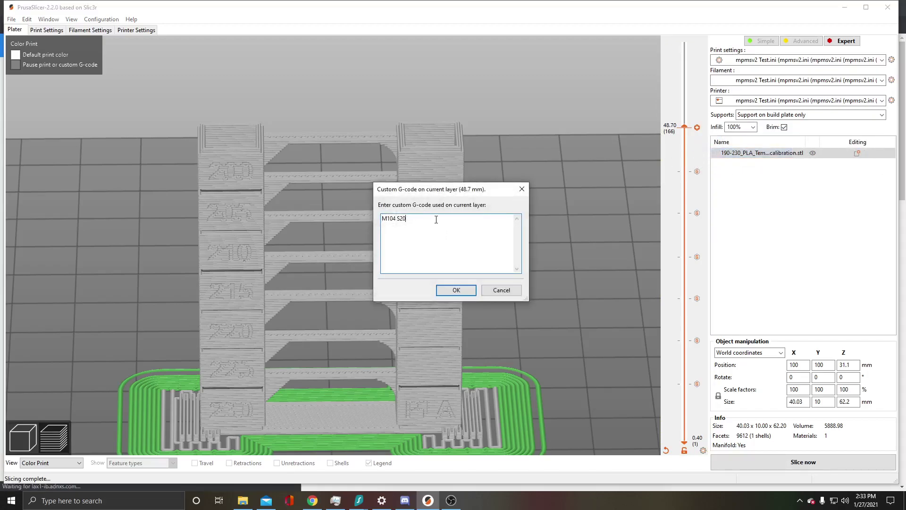
{"action": "type", "text": "195"}
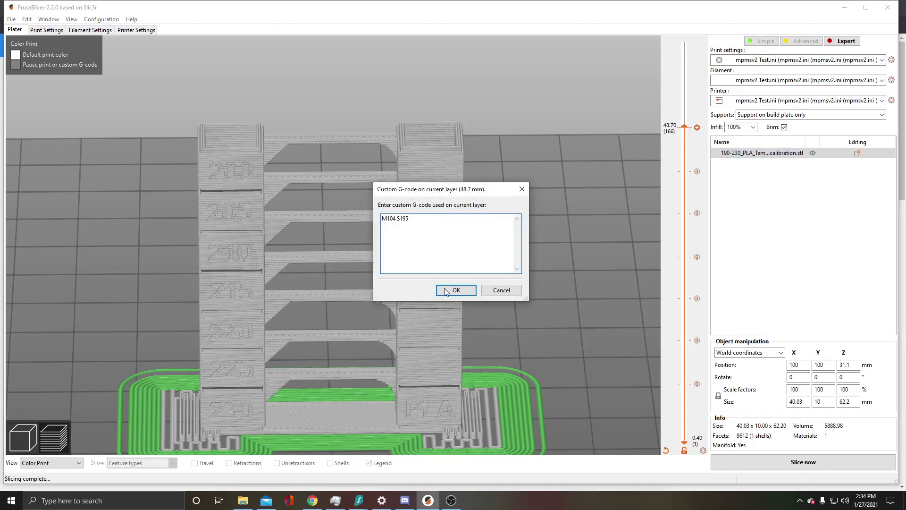
{"action": "left_click", "coordinate": [444, 288]}
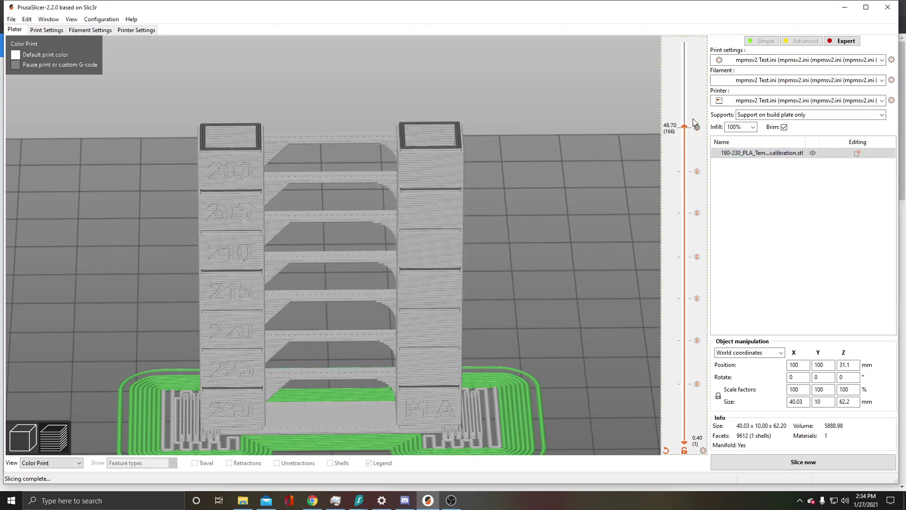
Add custom G-code M104 S190 at the 55.30 mm layer
{"action": "left_click_drag", "start_coordinate": [685, 126], "coordinate": [697, 89]}
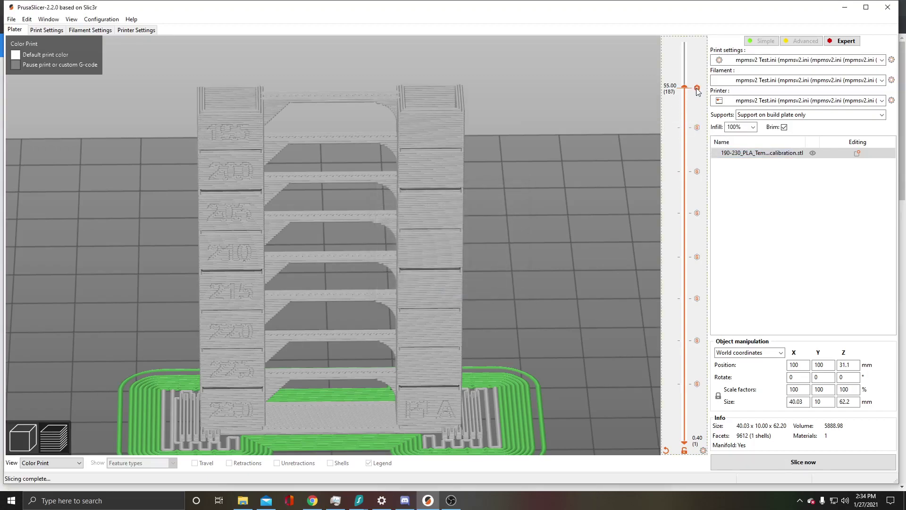
{"action": "right_click", "coordinate": [697, 87]}
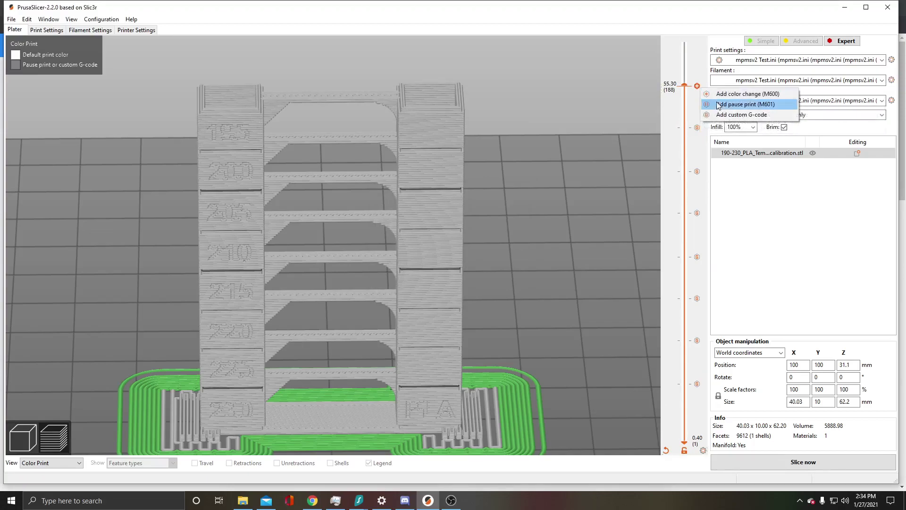
{"action": "left_click", "coordinate": [729, 118]}
{"action": "type", "text": "M104 S190"}
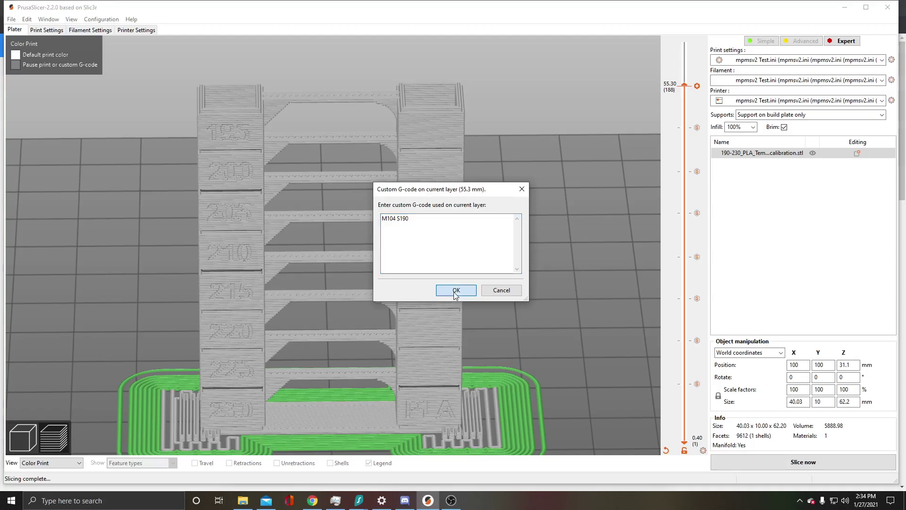
{"action": "left_click", "coordinate": [456, 290]}
{"action": "mouse_move", "coordinate": [696, 86]}
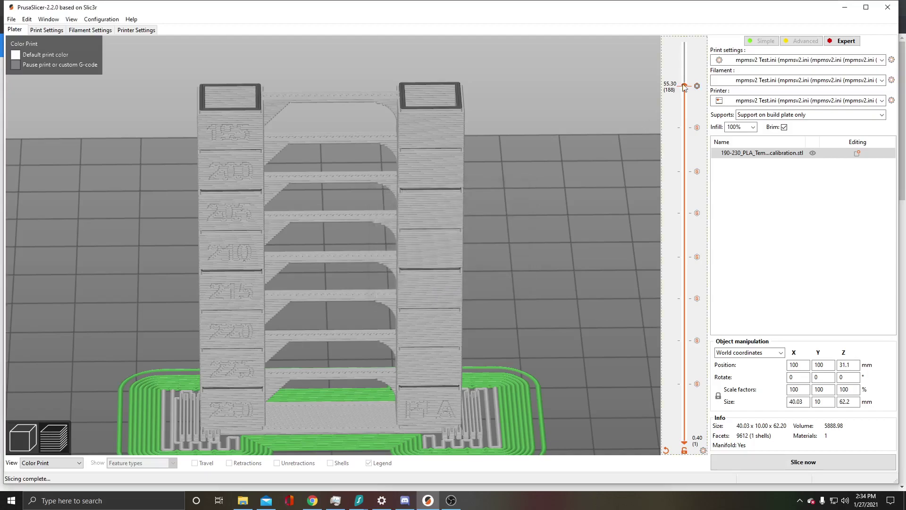
Set Supports to None and re-slice the full 62.2 mm tower (50 min, 7.24 g)
{"action": "left_click_drag", "start_coordinate": [684, 86], "coordinate": [683, 41]}
{"action": "scroll", "coordinate": [466, 203], "scroll_direction": "down", "scroll_amount": 3}
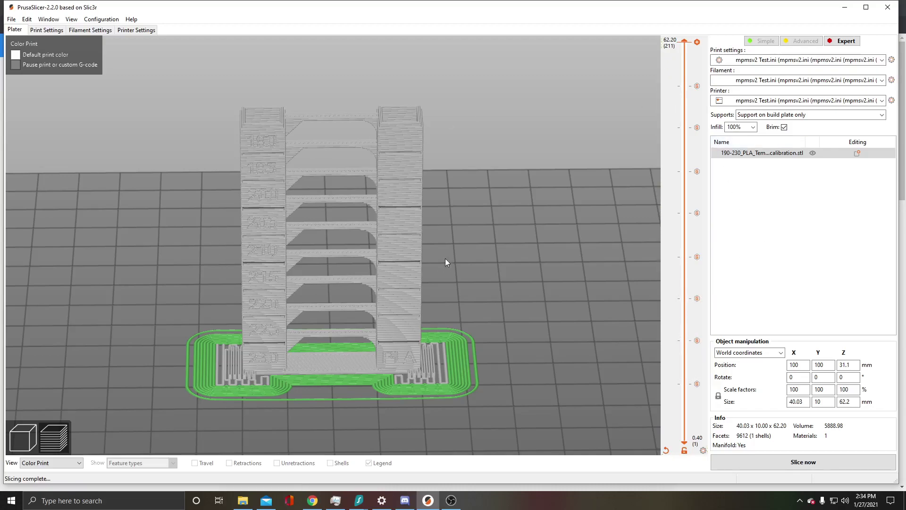
{"action": "left_click", "coordinate": [750, 114]}
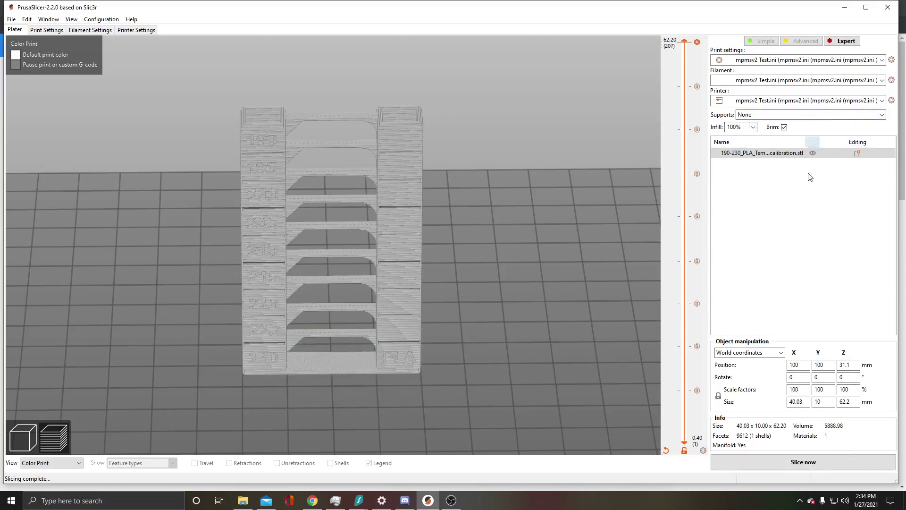
{"action": "left_click", "coordinate": [800, 460]}
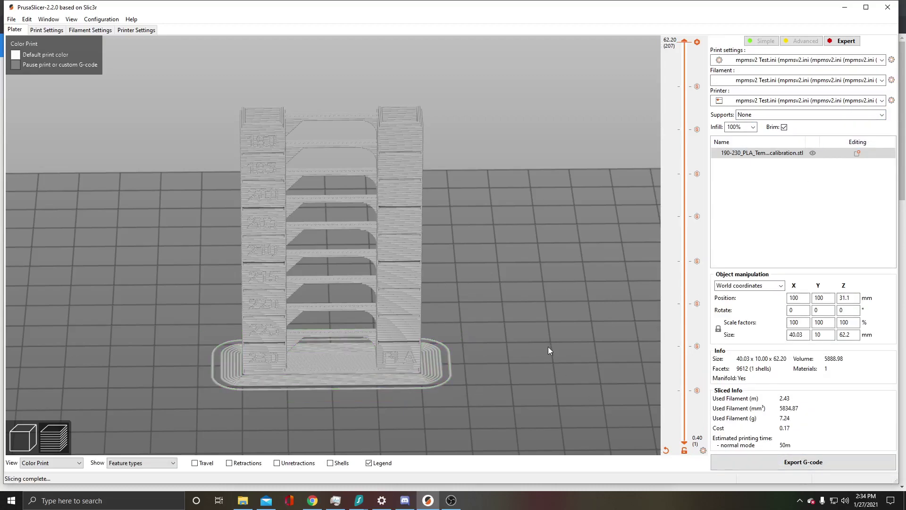
{"action": "mouse_move", "coordinate": [548, 347]}
{"action": "left_mouse_down"}
{"action": "mouse_move", "coordinate": [548, 329]}
{"action": "mouse_move", "coordinate": [503, 308]}
{"action": "mouse_move", "coordinate": [439, 326]}
{"action": "mouse_move", "coordinate": [335, 334]}
{"action": "left_mouse_up"}
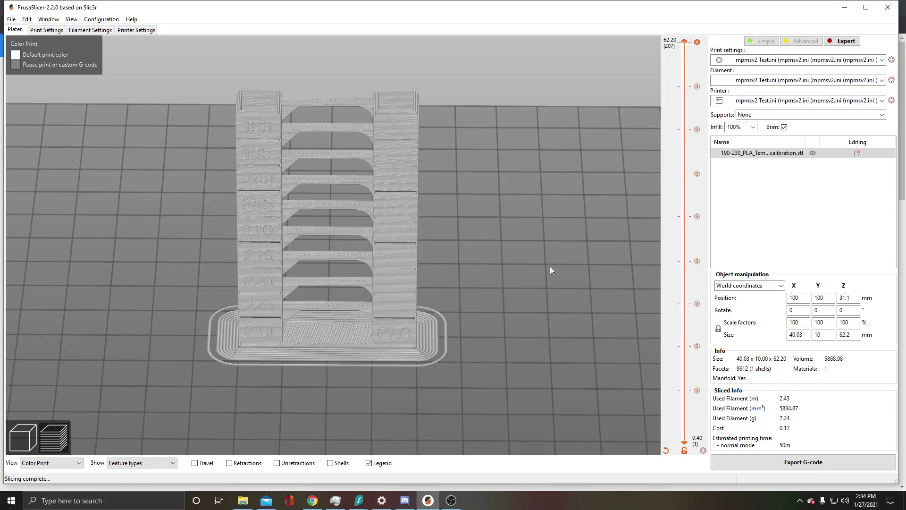
{"action": "mouse_move", "coordinate": [560, 258]}
{"action": "left_mouse_down"}
{"action": "mouse_move", "coordinate": [546, 240]}
{"action": "mouse_move", "coordinate": [576, 267]}
{"action": "mouse_move", "coordinate": [655, 252]}
{"action": "mouse_move", "coordinate": [647, 239]}
{"action": "mouse_move", "coordinate": [568, 265]}
{"action": "mouse_move", "coordinate": [544, 248]}
{"action": "left_mouse_up"}
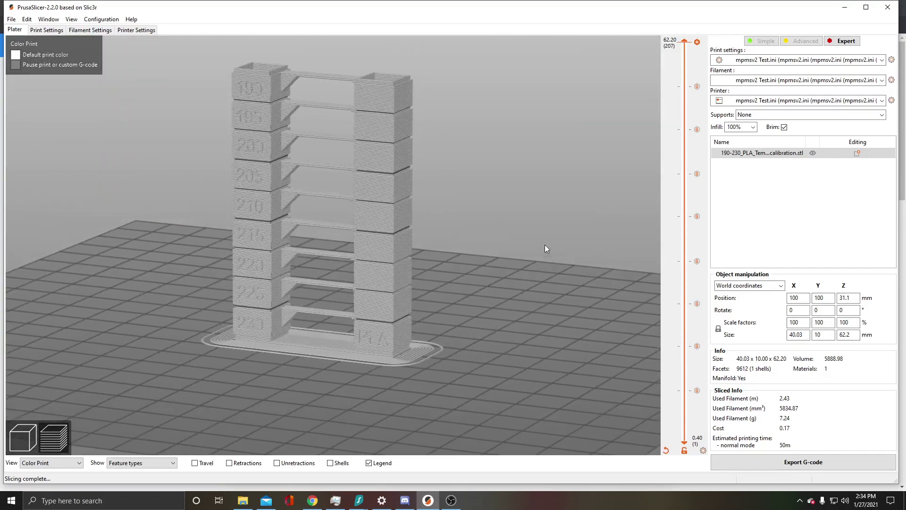
{"action": "mouse_move", "coordinate": [544, 249]}
{"action": "left_mouse_down"}
{"action": "mouse_move", "coordinate": [544, 223]}
{"action": "mouse_move", "coordinate": [646, 243]}
{"action": "mouse_move", "coordinate": [591, 319]}
{"action": "mouse_move", "coordinate": [601, 319]}
{"action": "mouse_move", "coordinate": [527, 364]}
{"action": "mouse_move", "coordinate": [508, 340]}
{"action": "mouse_move", "coordinate": [550, 335]}
{"action": "left_mouse_up"}
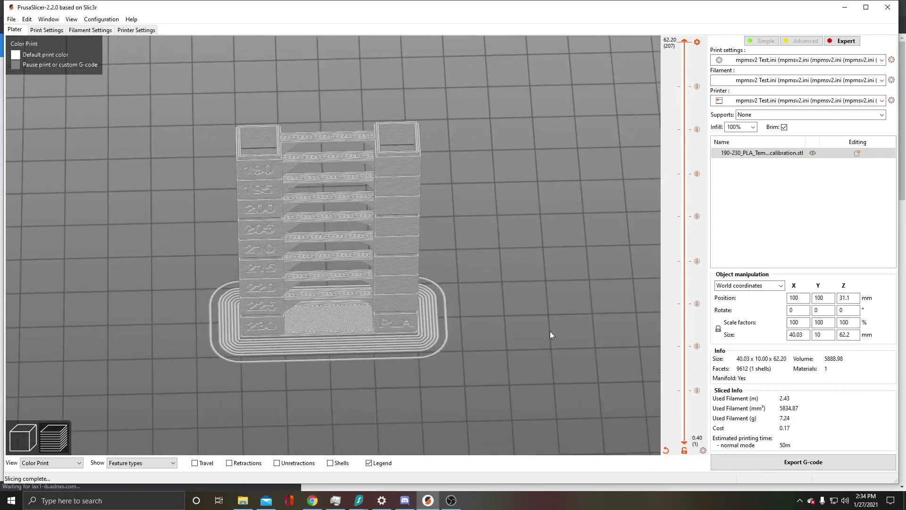